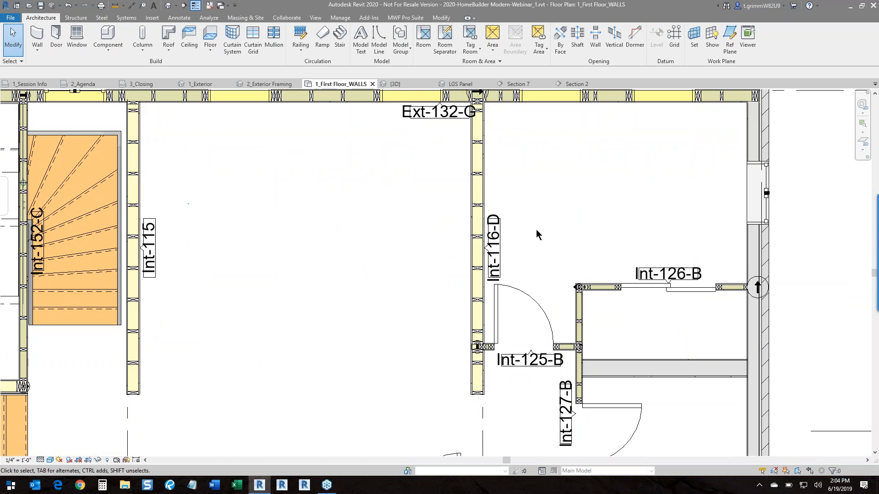
Lock wall panel Int-116-D with a lock comment stating that the panel has been fabricated
left_click(477, 209)
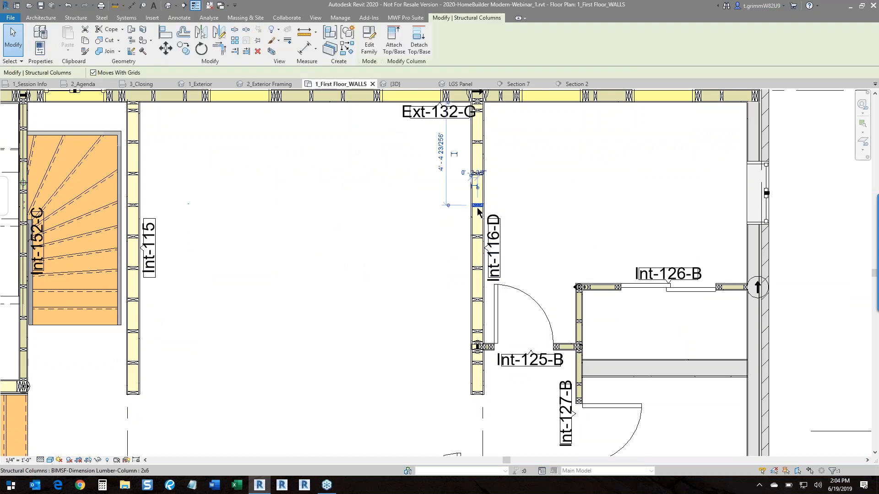
left_click(413, 18)
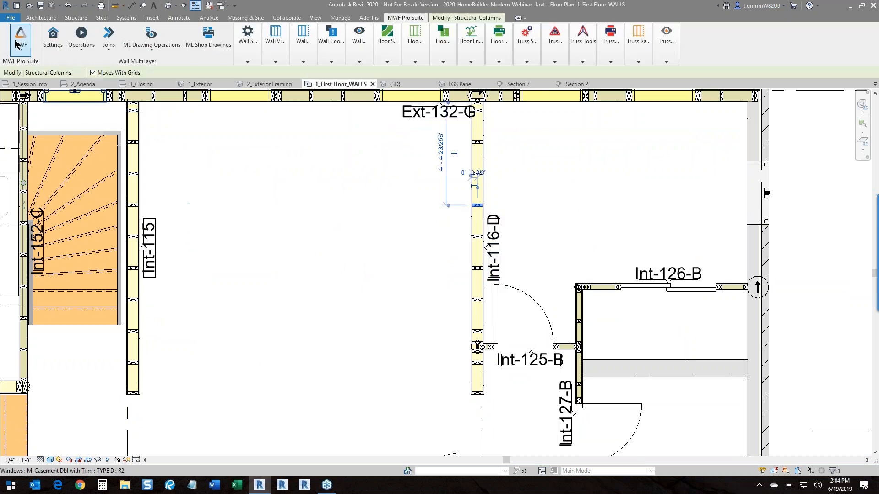
left_click(19, 45)
left_click(35, 74)
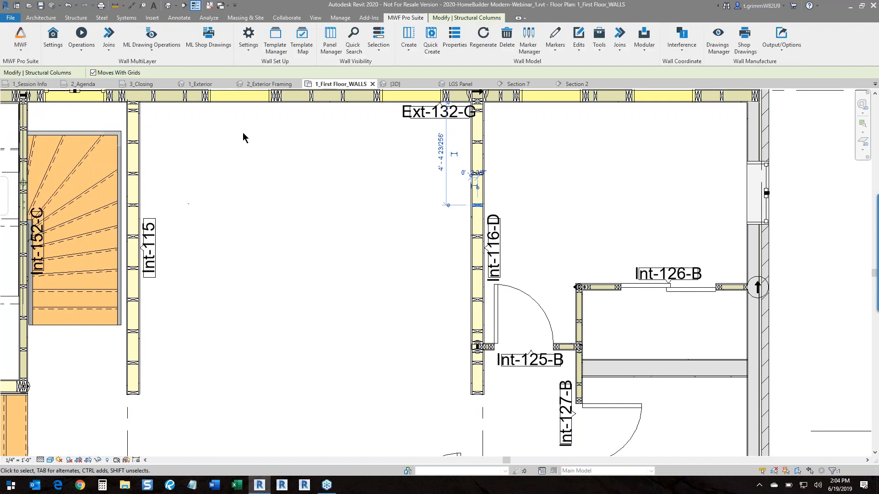
left_click(251, 38)
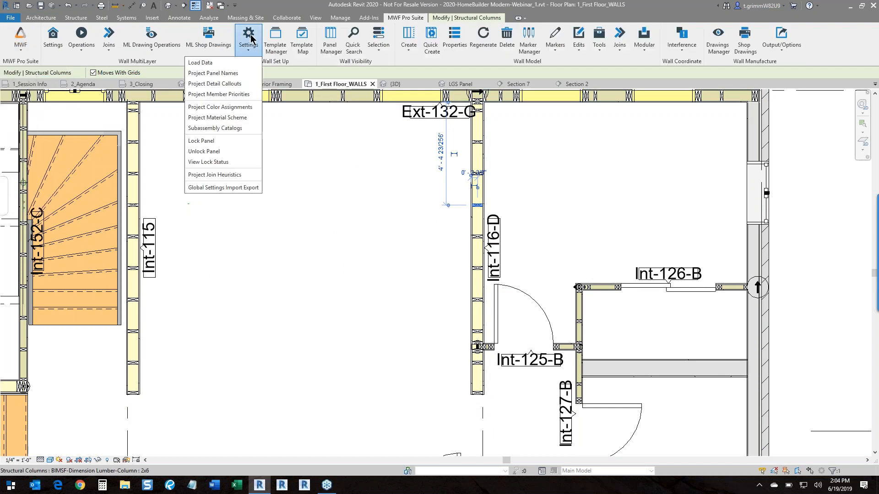
left_click(237, 142)
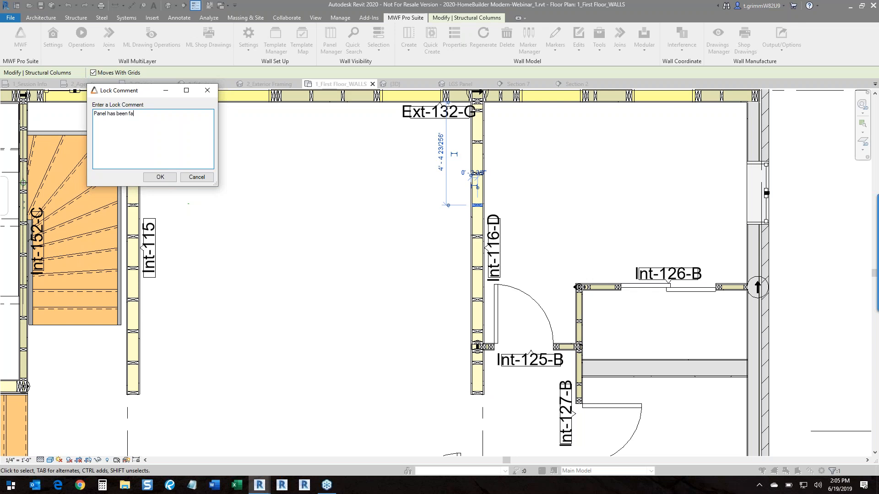
type("cated.")
left_click(163, 178)
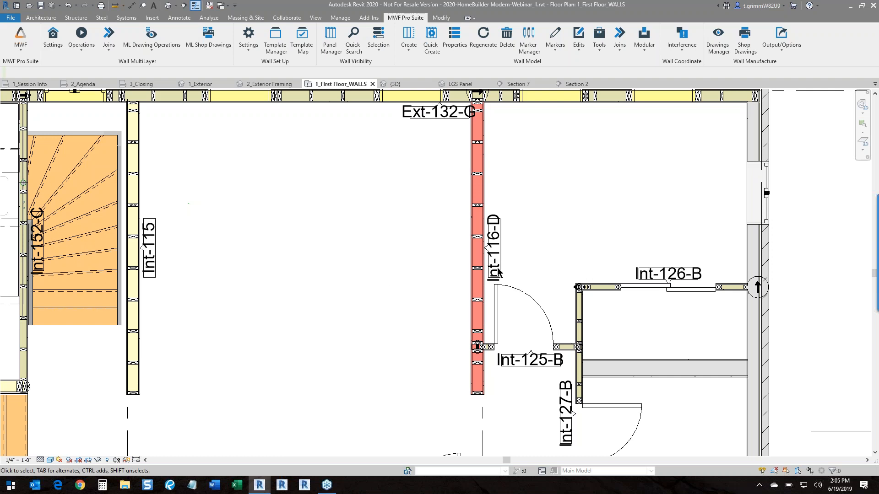
Isolate the locked panel Int-116-D in a 3D view with a selection box and inspect it from several angles
left_click(476, 197)
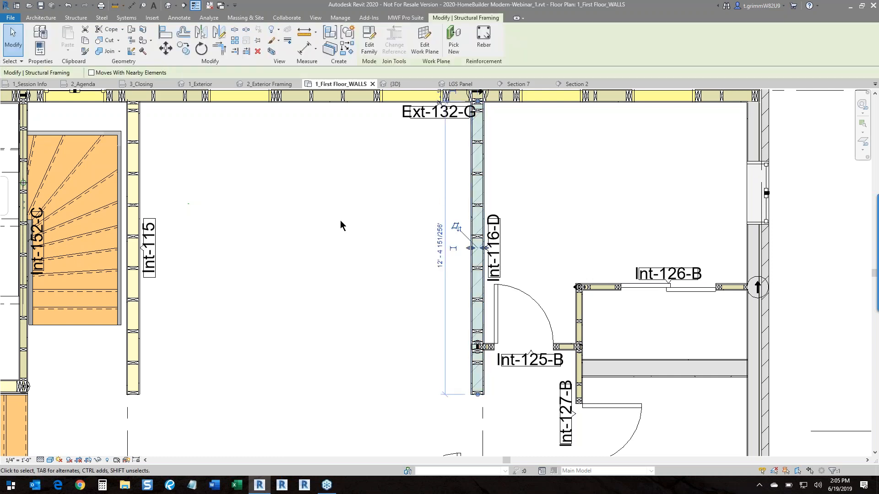
left_click(411, 20)
left_click(441, 20)
left_click(271, 51)
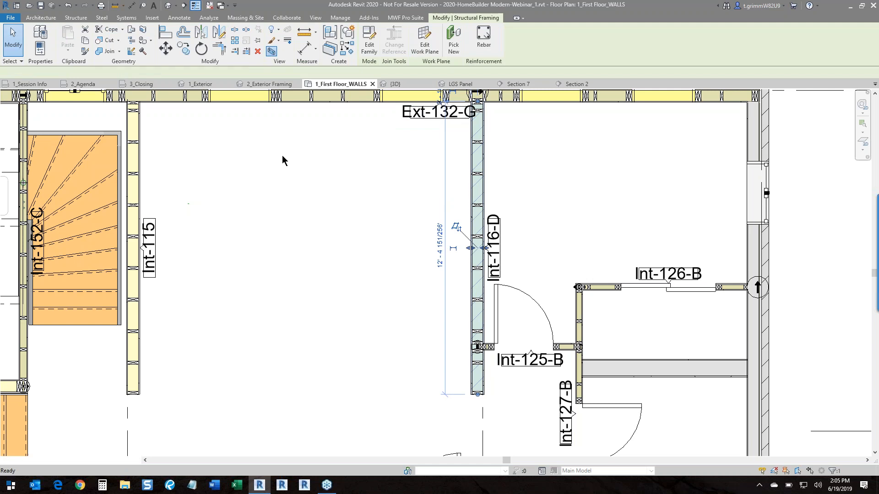
left_click(597, 340)
middle_click_drag(597, 340, 621, 381, "shift")
middle_click_drag(509, 403, 629, 374, "shift")
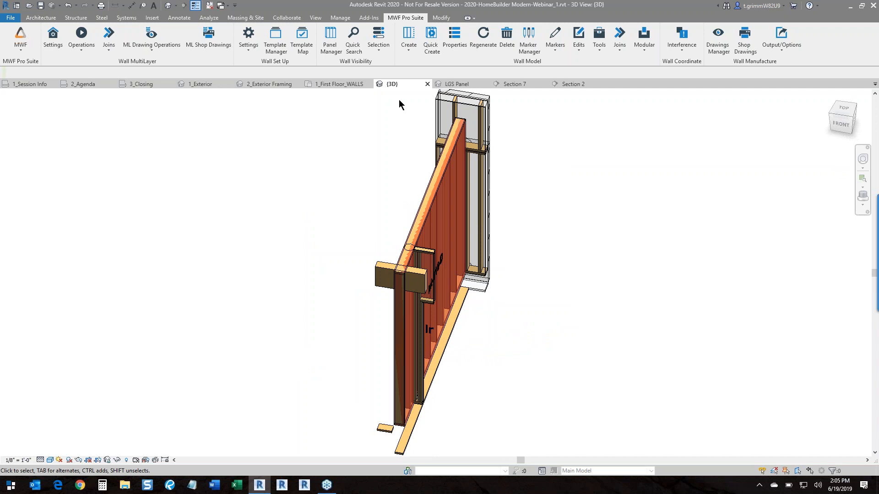
Return to the 1_First Floor_WALLS plan and unlock panel Int-116-D
left_click(343, 84)
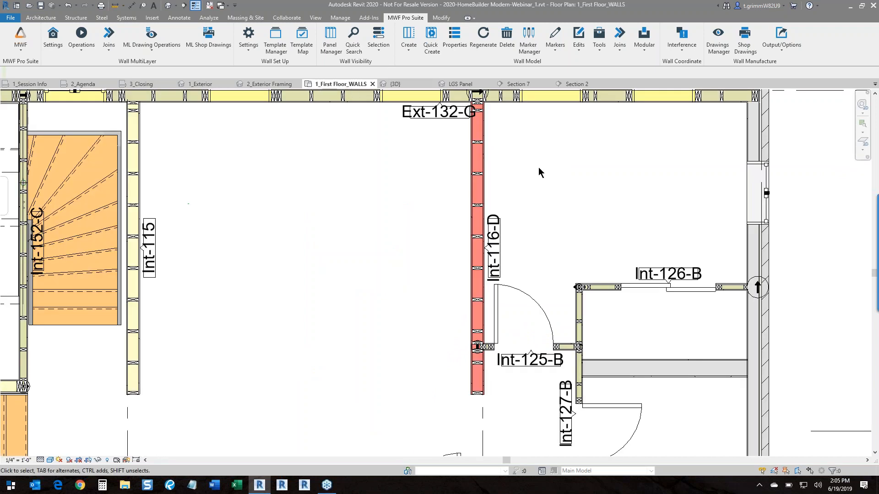
left_click(478, 174)
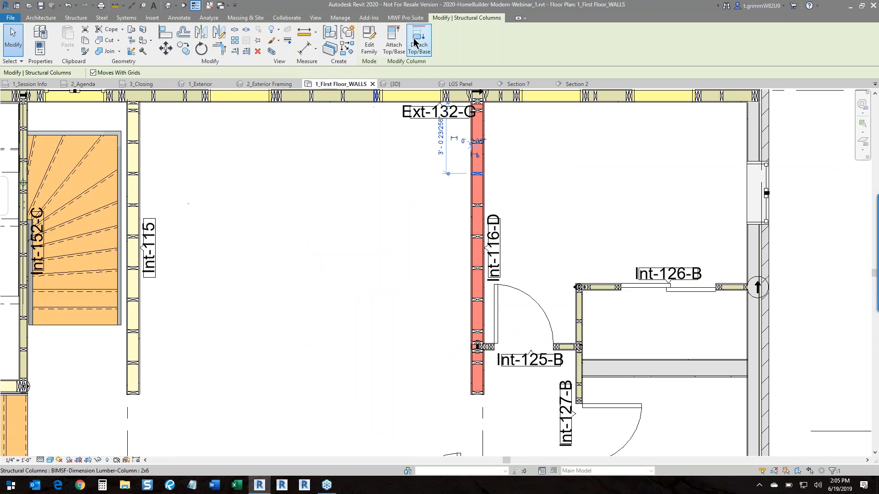
left_click(406, 18)
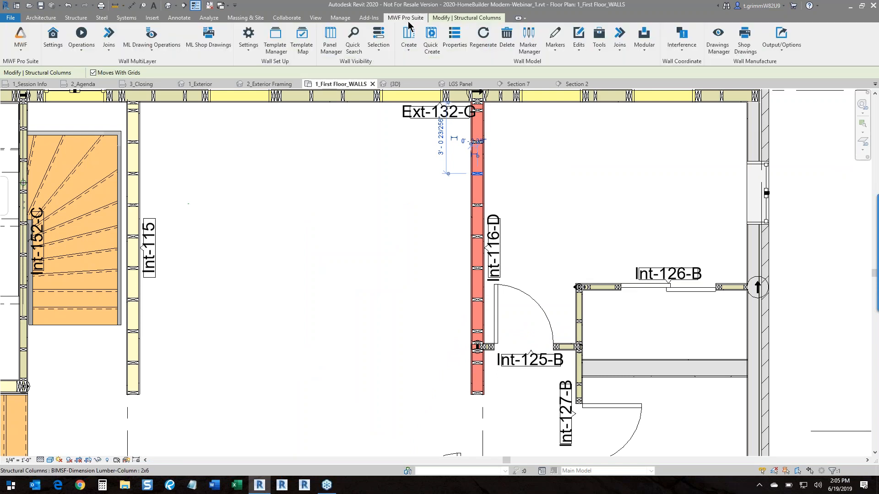
left_click(256, 42)
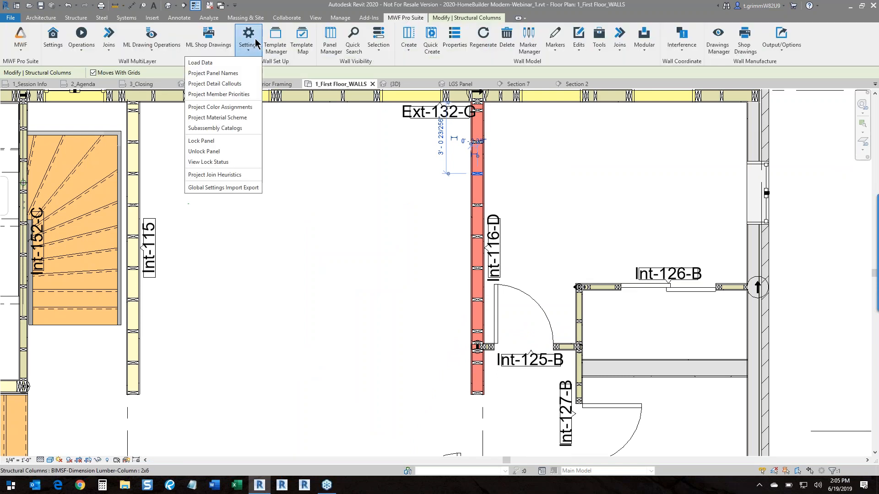
left_click(230, 155)
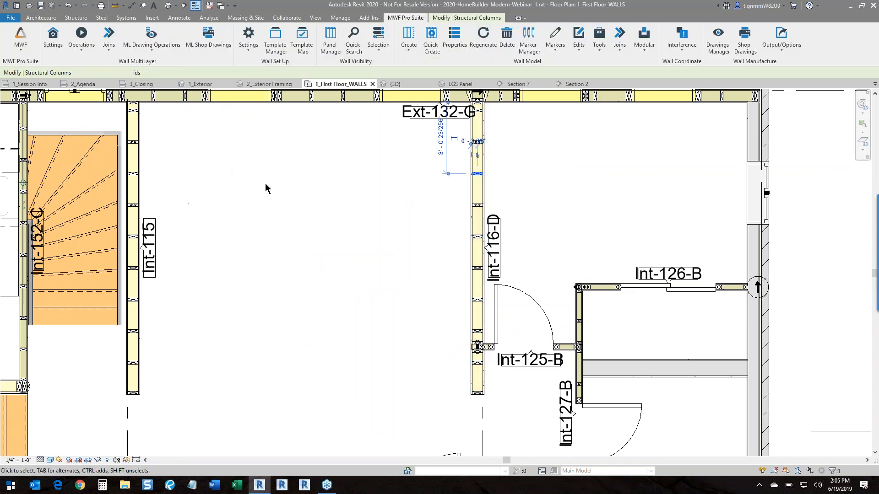
left_click(380, 262)
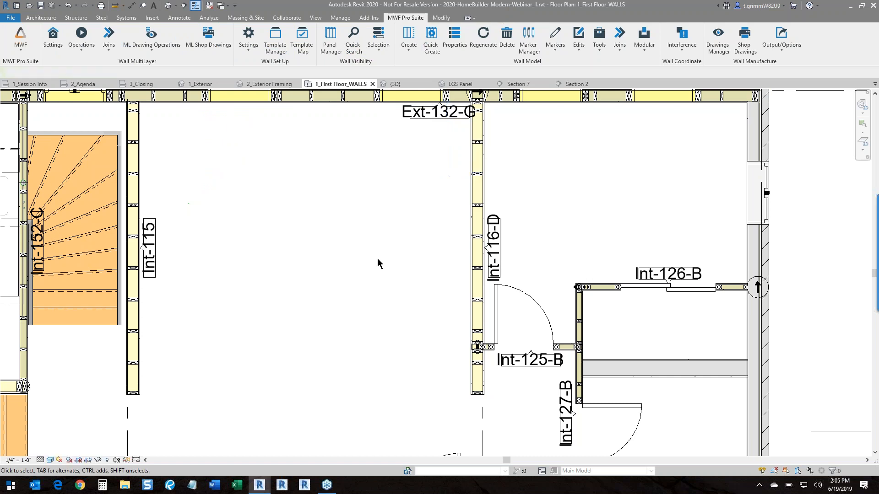
Review the lock status and the lock history of panel Int-116-D
left_click(477, 174)
left_click(409, 19)
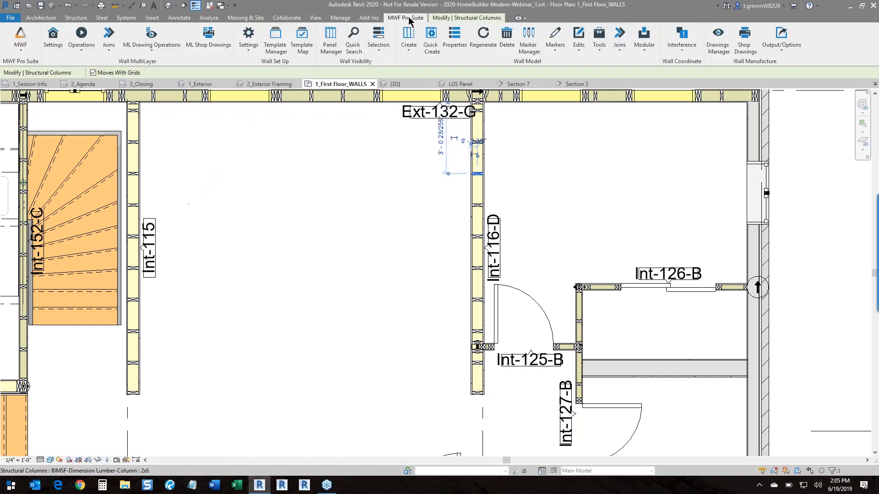
left_click(248, 40)
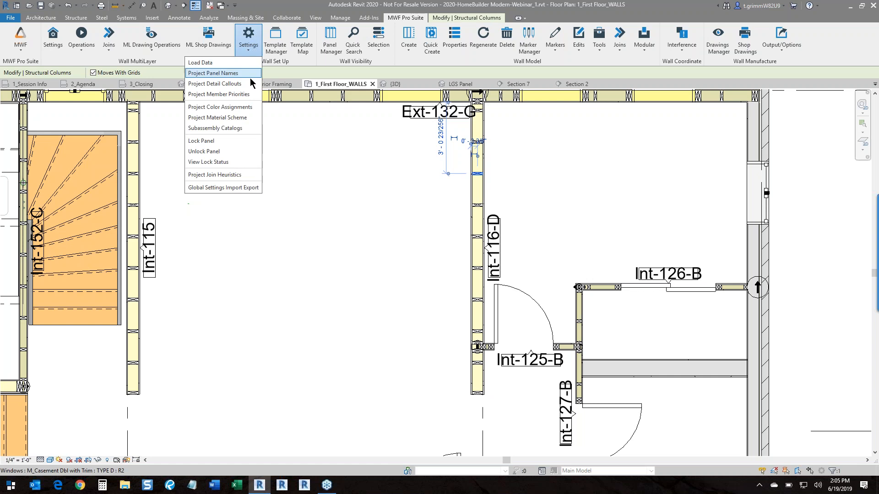
left_click(233, 161)
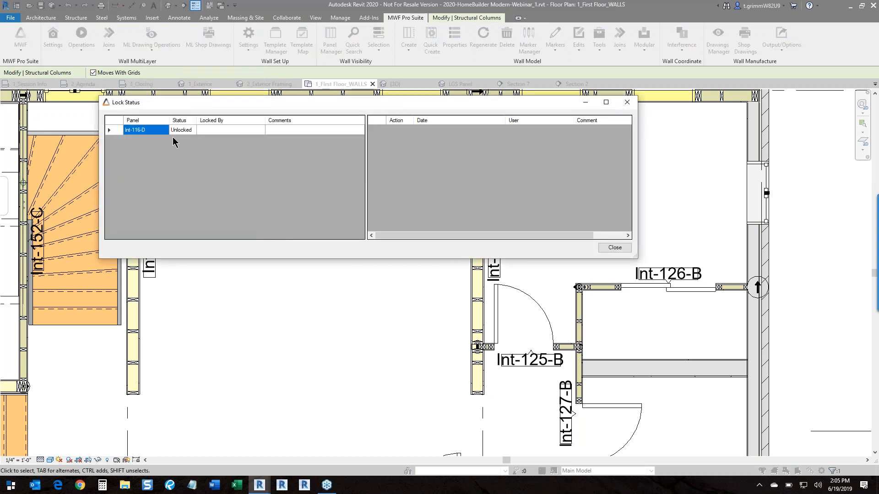
left_click(112, 130)
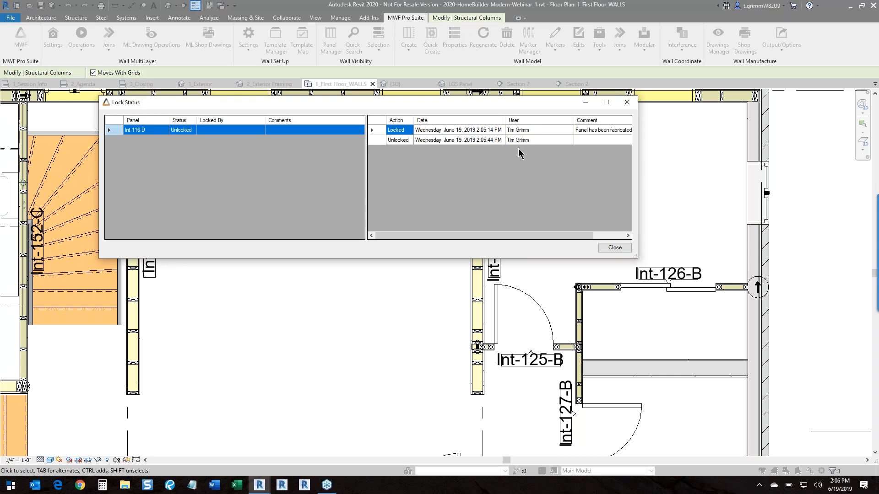
left_click(613, 247)
left_click(404, 265)
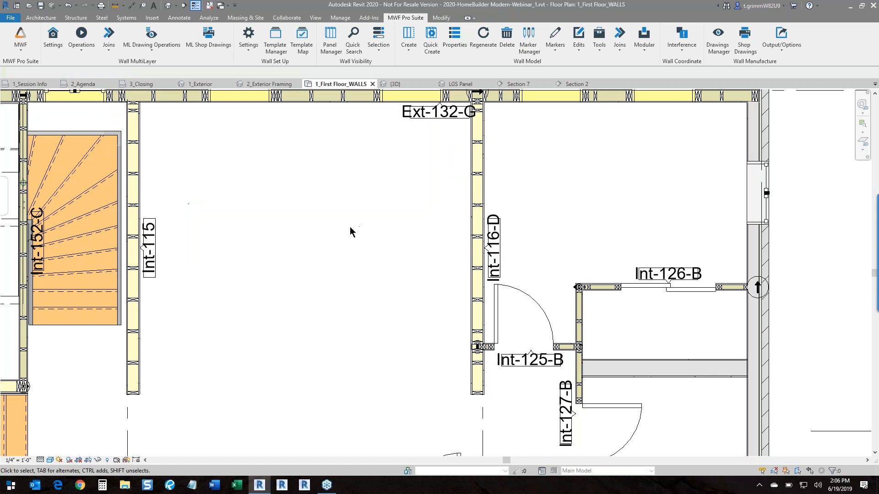
Start placing a ladder between the two Int-166 studs on either side of its intersection with wall Int-160-B
key("z")
key("r")
key("z")
key("f")
key("z")
key("r")
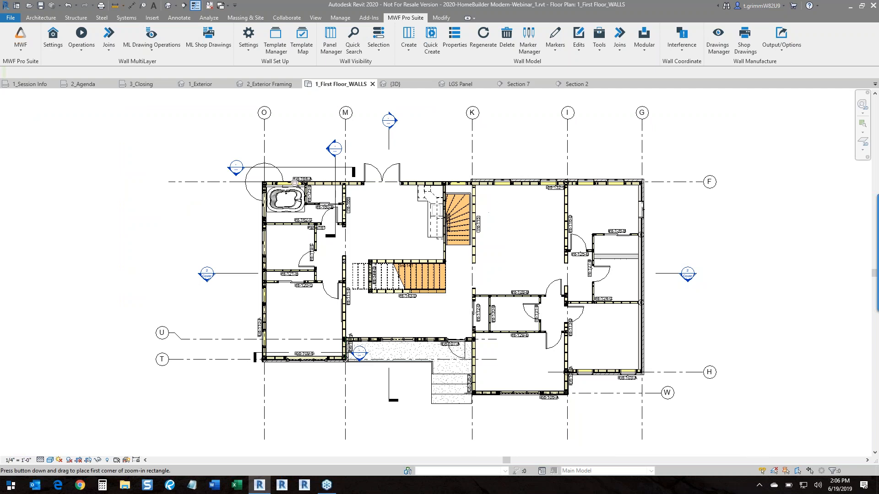
left_click_drag(305, 168, 358, 221)
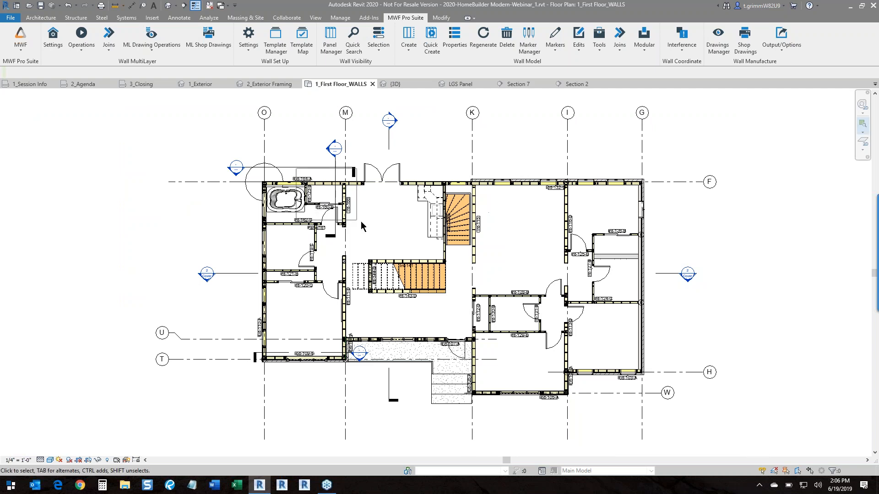
scroll(670, 334, "up", 1)
middle_click_drag(671, 334, 544, 313)
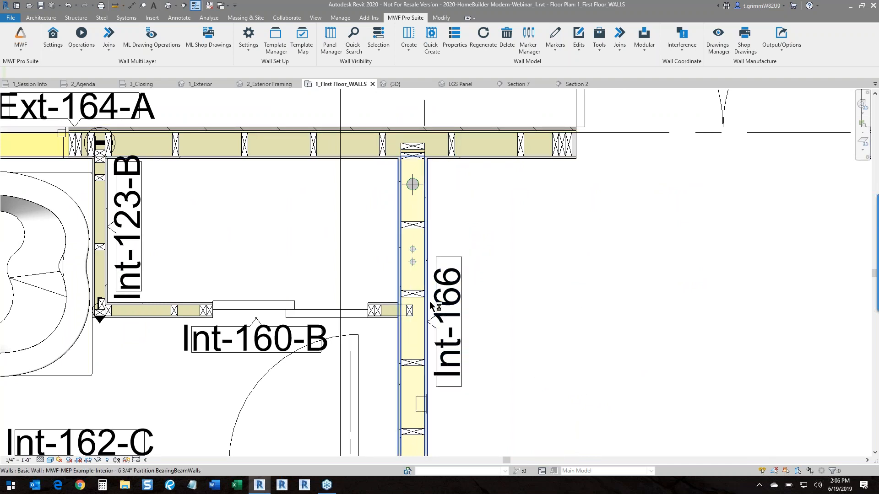
left_click(417, 297)
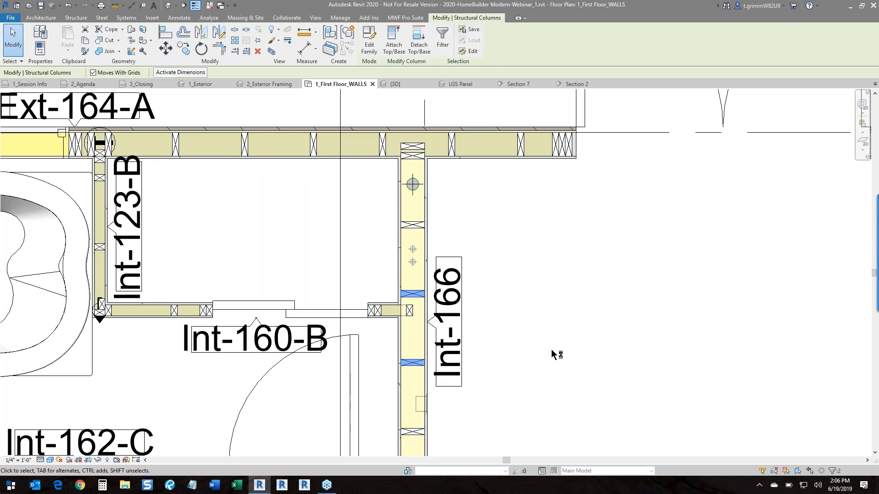
left_click(403, 18)
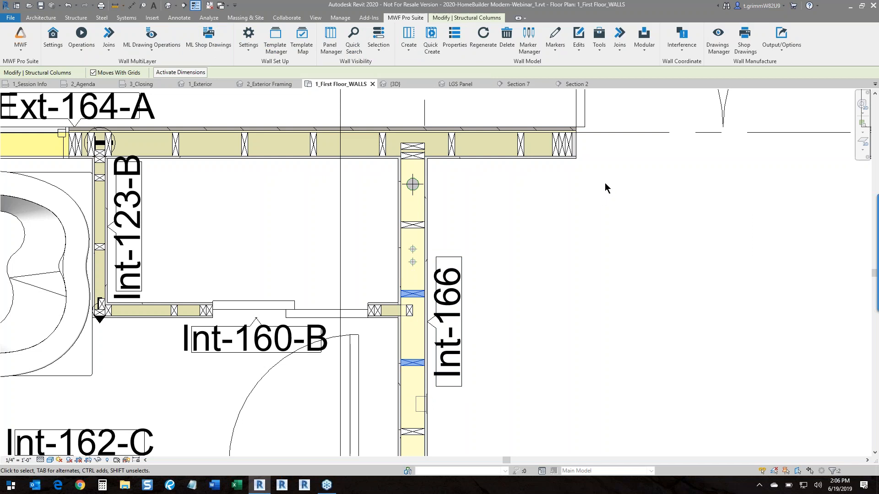
left_click(617, 48)
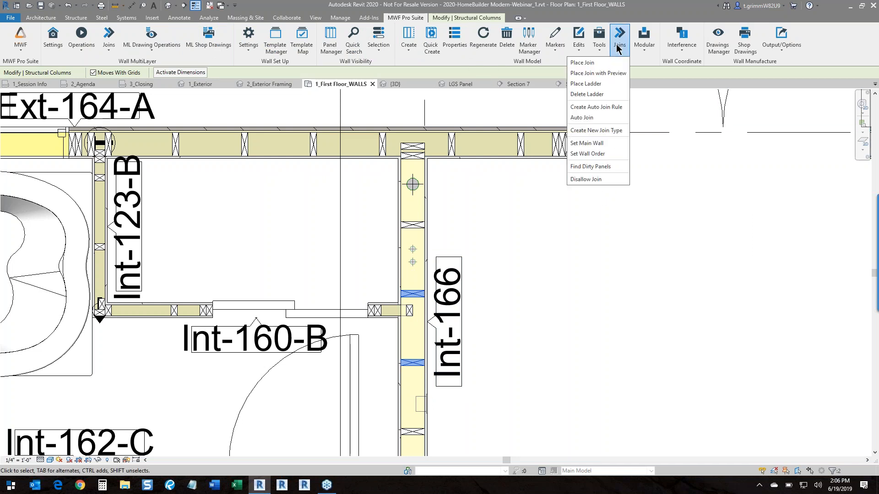
left_click(606, 83)
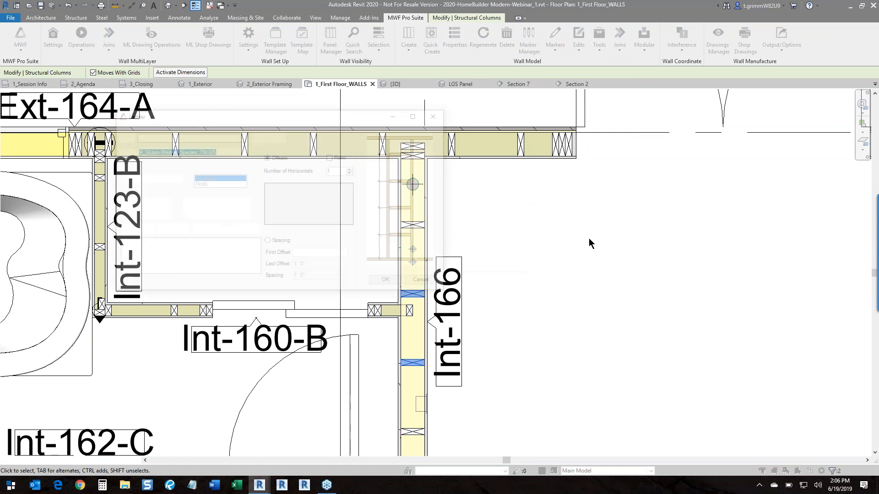
Define the ladder as "2x4 Ladder" using BIMSF-Dimension Lumber: 2x4, with Select Intersecting Wall enabled on Structural and orientation 0
left_click(207, 137)
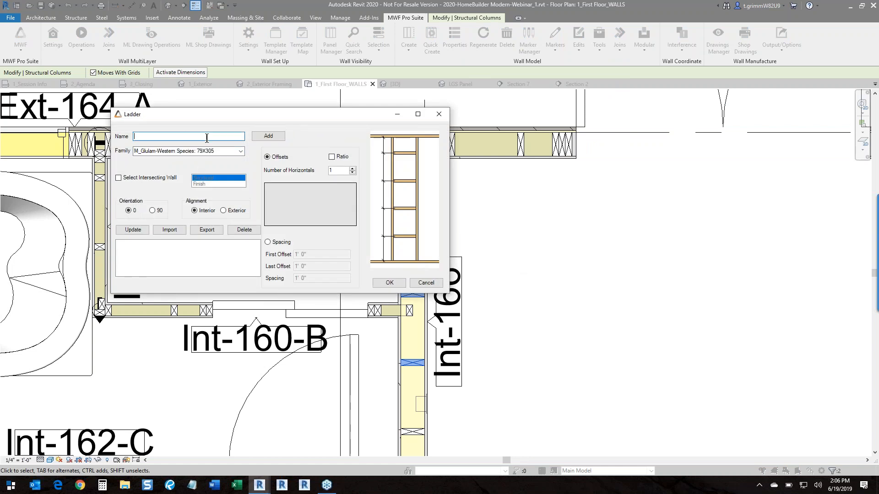
type("2x4 Ladder")
left_click(239, 151)
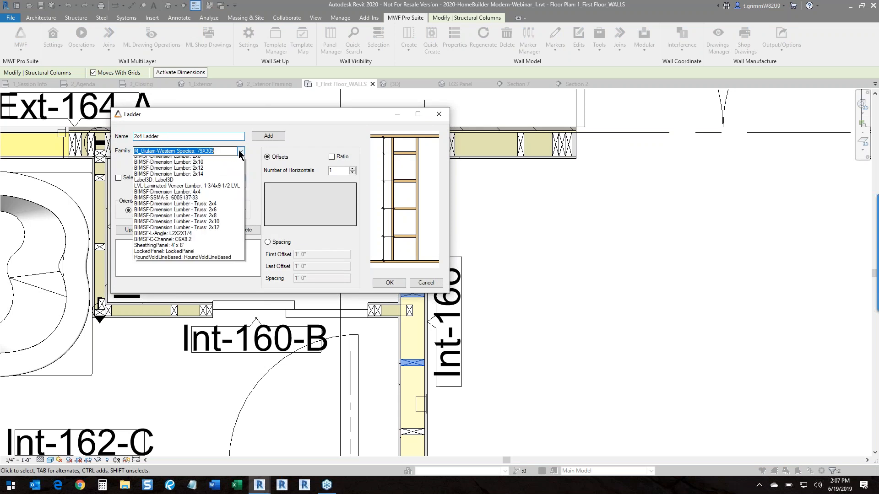
scroll(234, 163, "up", 2)
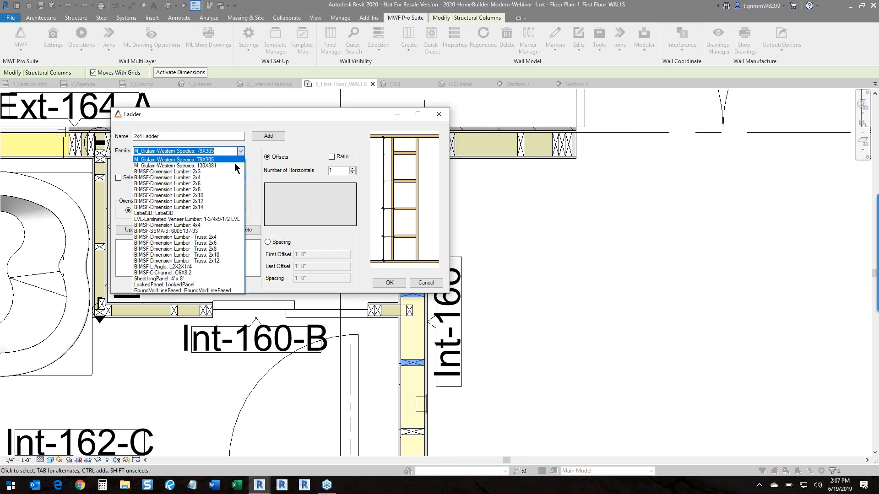
left_click(234, 163)
left_click(157, 179)
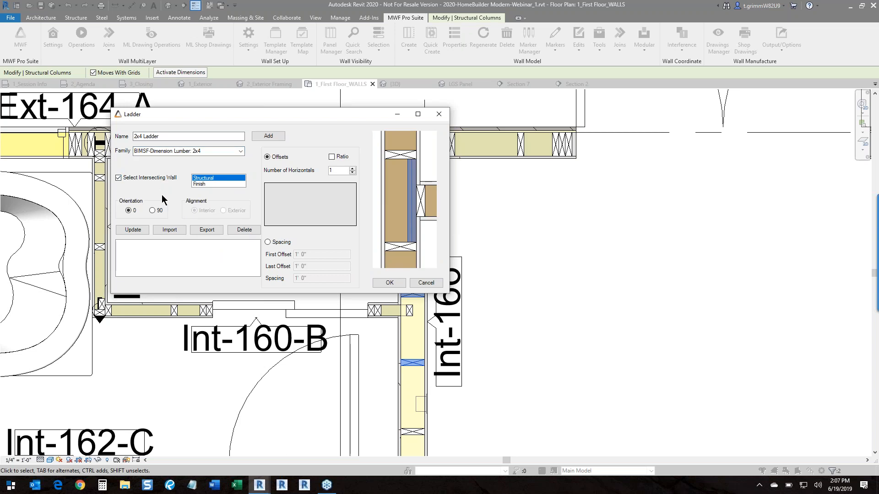
left_click_drag(336, 112, 680, 130)
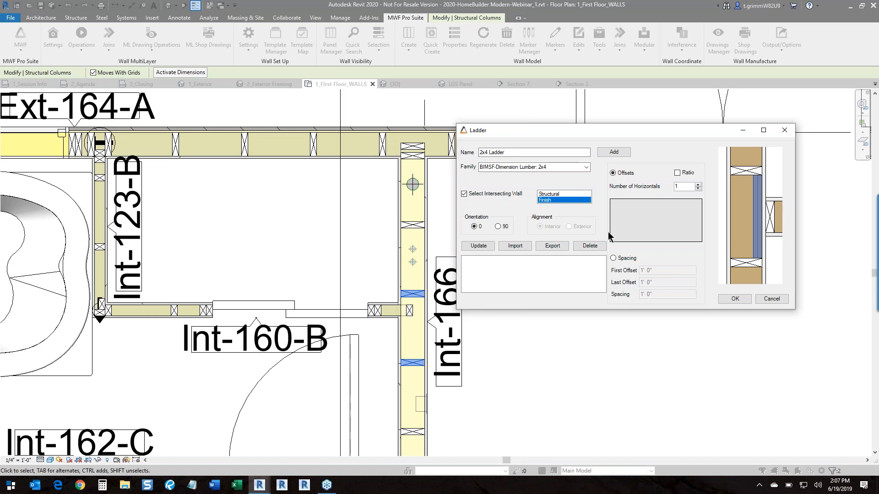
left_click(561, 193)
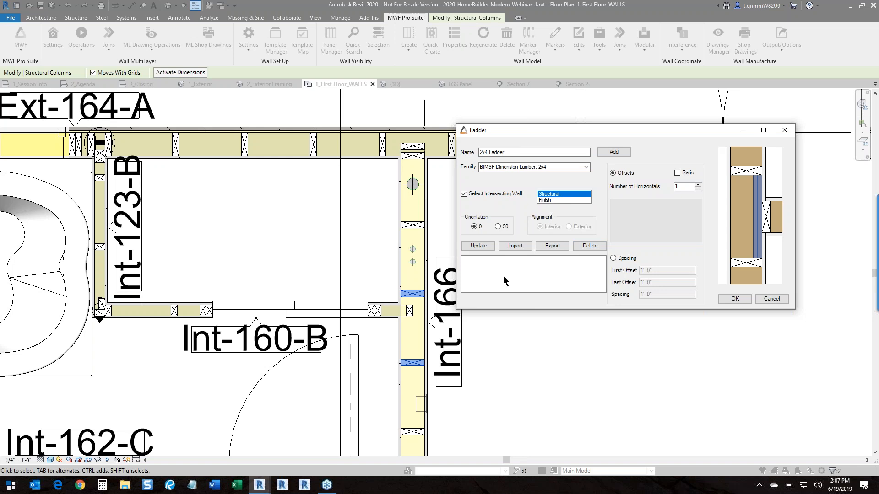
left_click(503, 226)
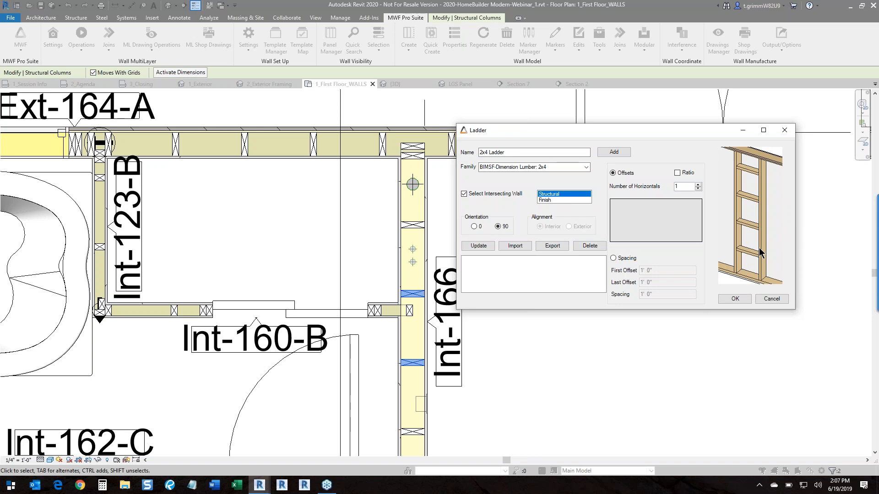
left_click(474, 227)
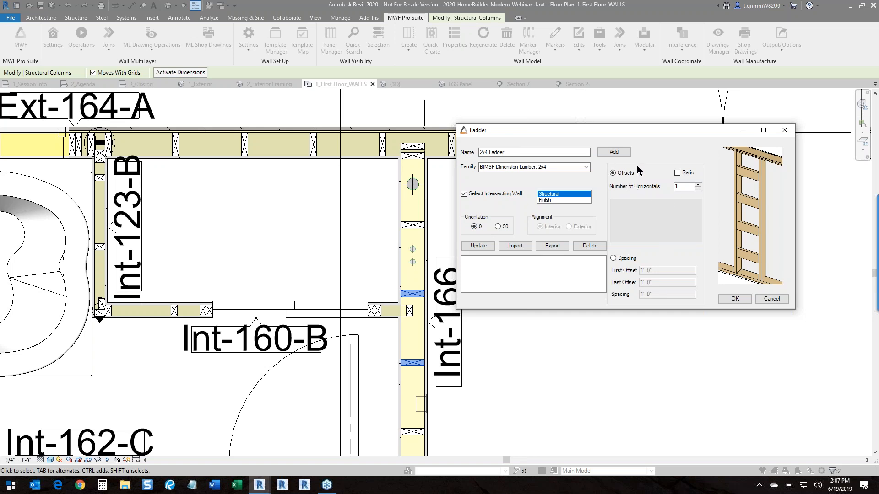
Save the 2x4 Ladder definition with 6 horizontals and place it with Int-160-B as the intersecting wall
left_click(699, 184)
left_click(698, 184)
left_click(699, 184)
left_click(699, 183)
left_click(699, 184)
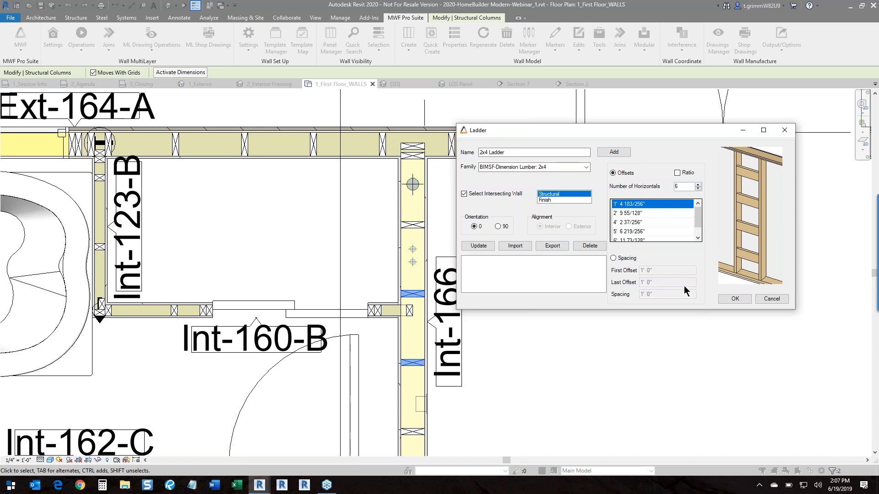
left_click(622, 156)
left_click(734, 299)
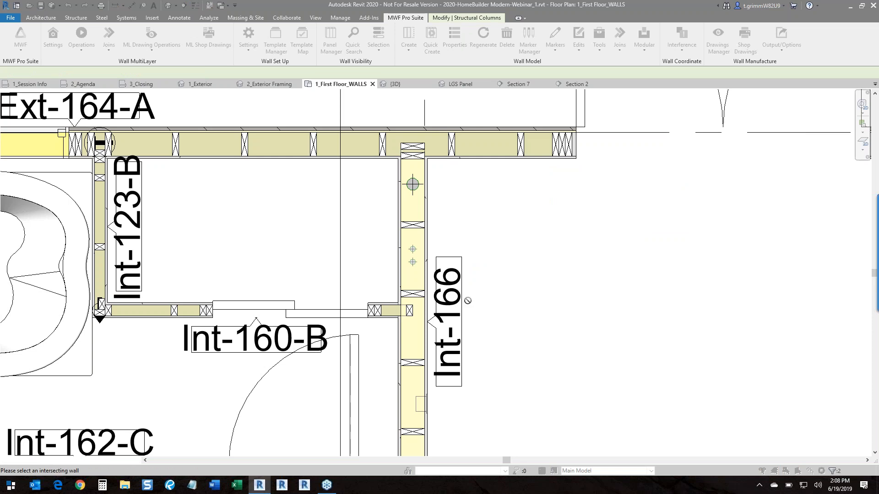
left_click(393, 315)
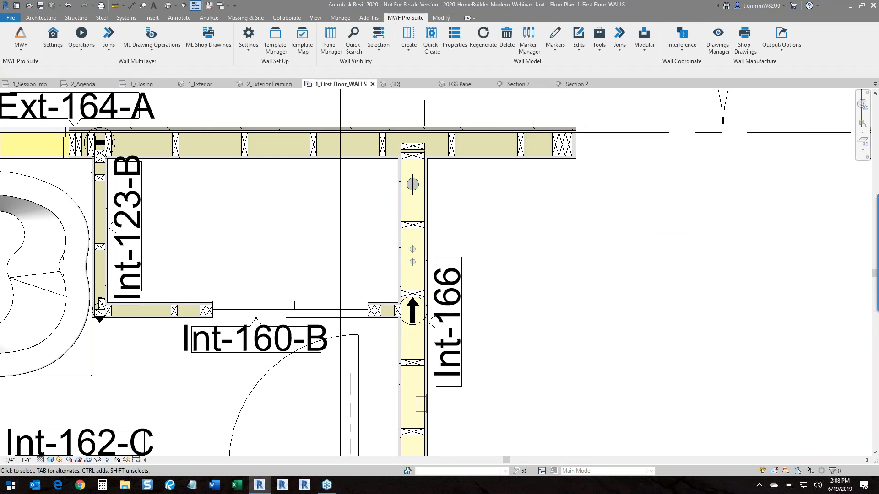
Start placing a ladder between the two Ext-164-A studs on either side of its intersection with wall Int-166
left_click(383, 146)
left_click(451, 145, "ctrl")
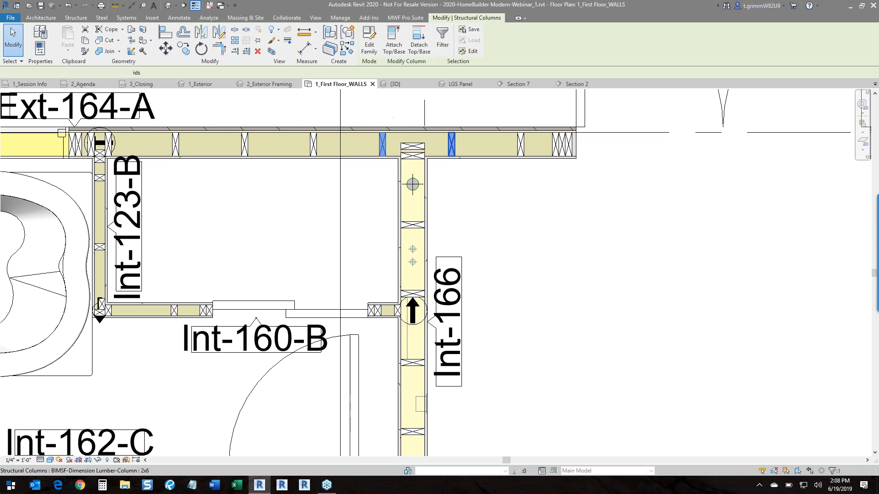
left_click(419, 19)
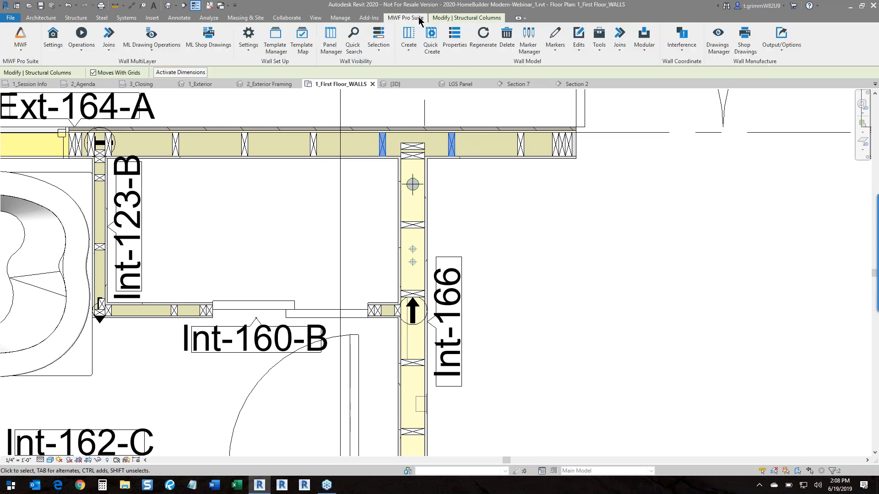
left_click(625, 47)
left_click(613, 84)
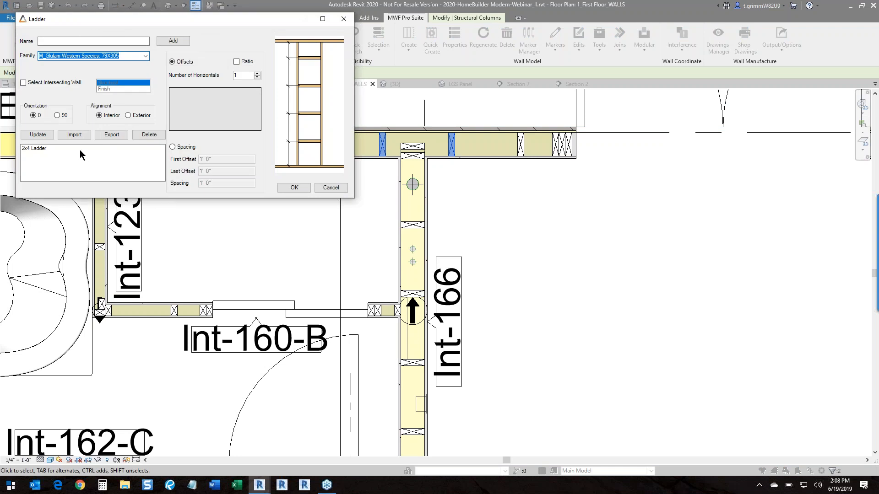
Add a "2x6 Ladder" definition based on the 2x4 Ladder, using BIMSF-Dimension Lumber: 2x6 and 5 horizontals
left_click(80, 149)
left_click_drag(207, 20, 442, 117)
left_click(319, 138)
key("Home")
key("shift+Right")
type("6")
key("Tab")
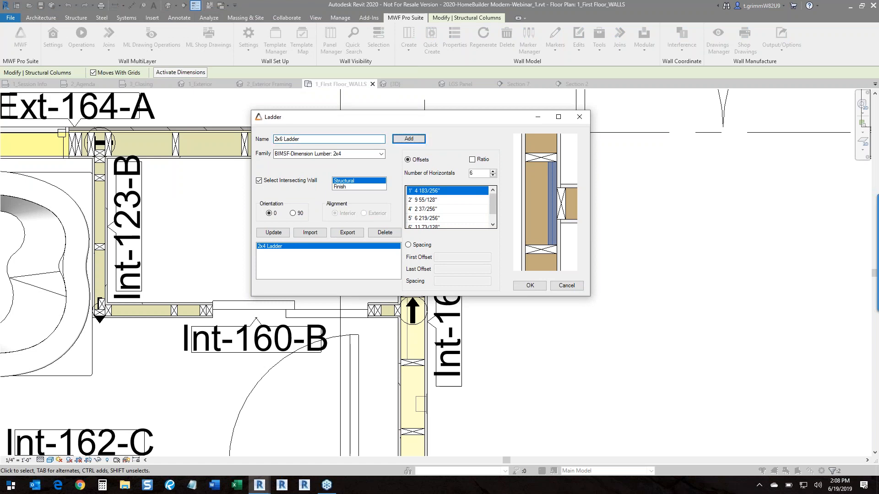
left_click(380, 155)
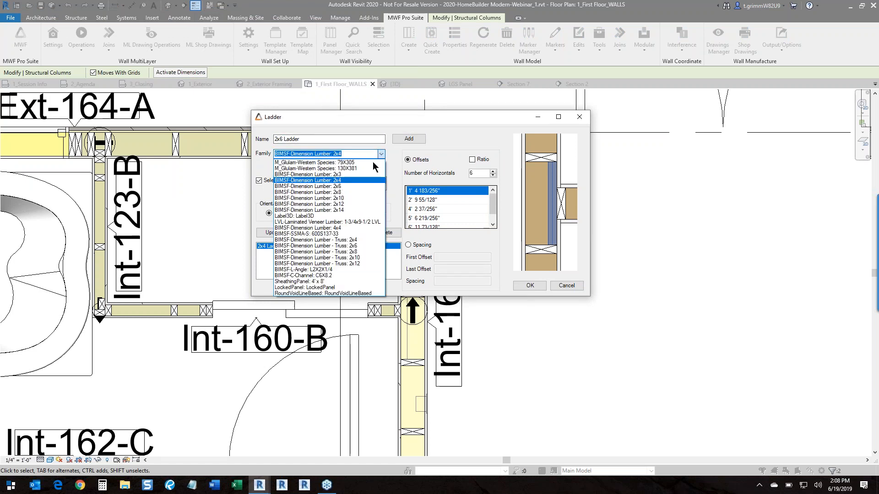
left_click(362, 186)
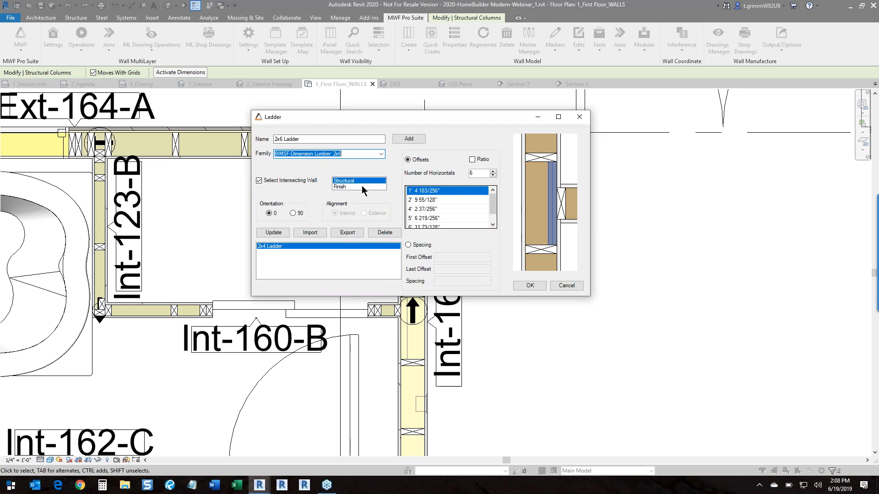
left_click(492, 175)
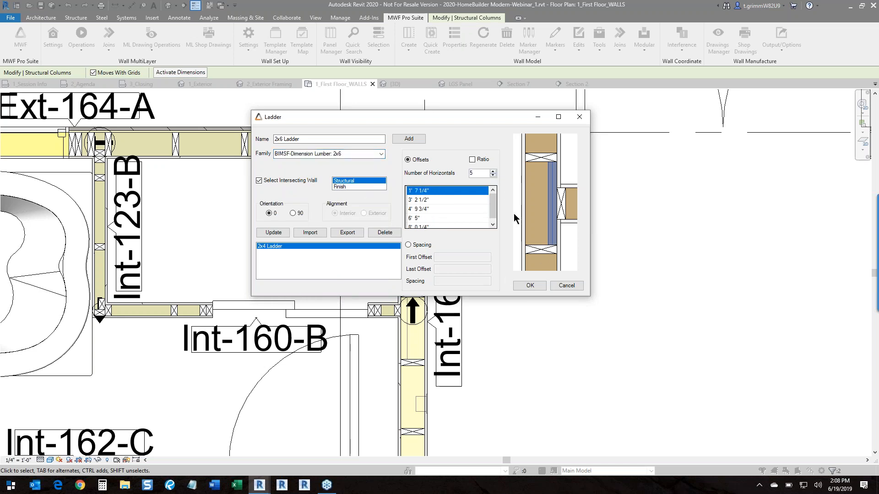
left_click(417, 140)
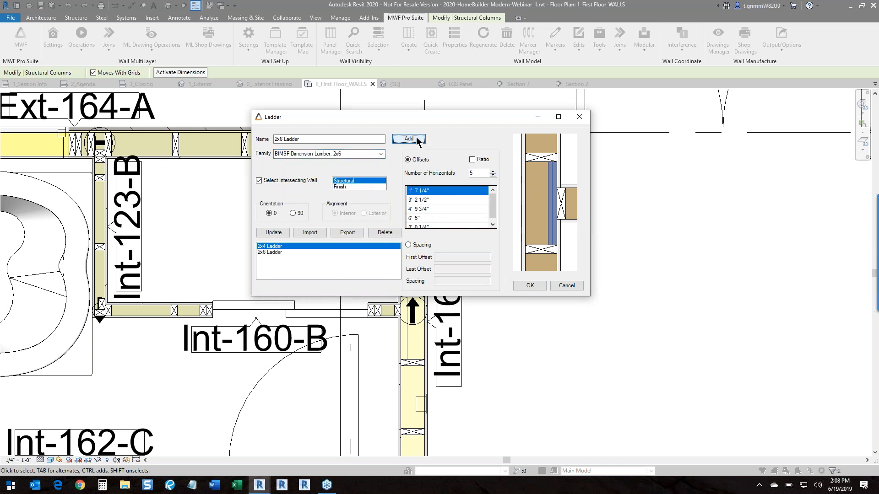
Place the 2x6 Ladder in panel Ext-164-A with Int-166 as the intersecting wall
left_click(332, 252)
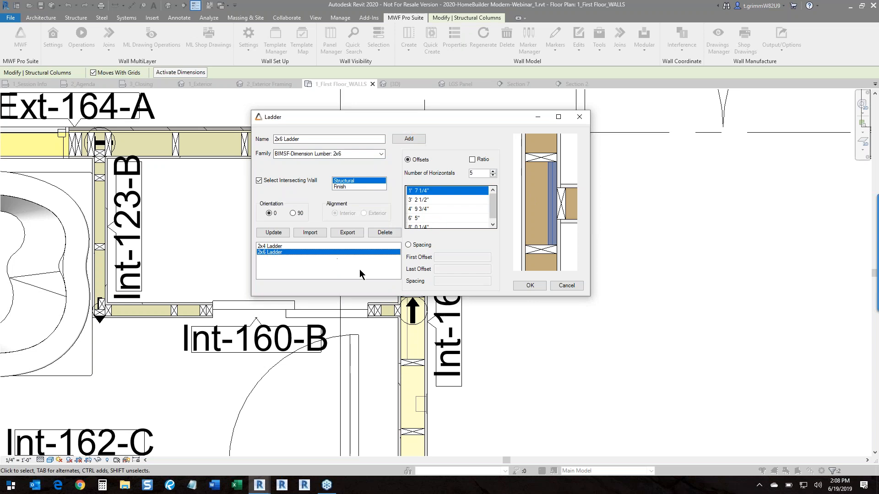
left_click(528, 287)
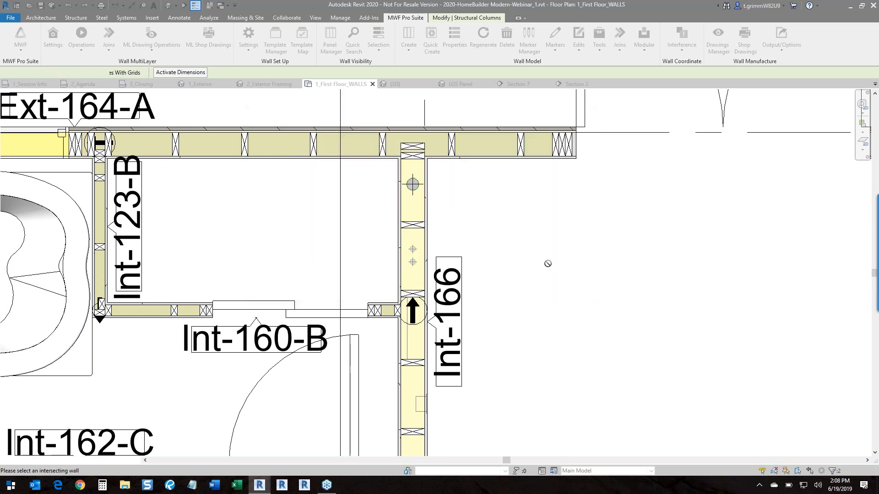
left_click(417, 206)
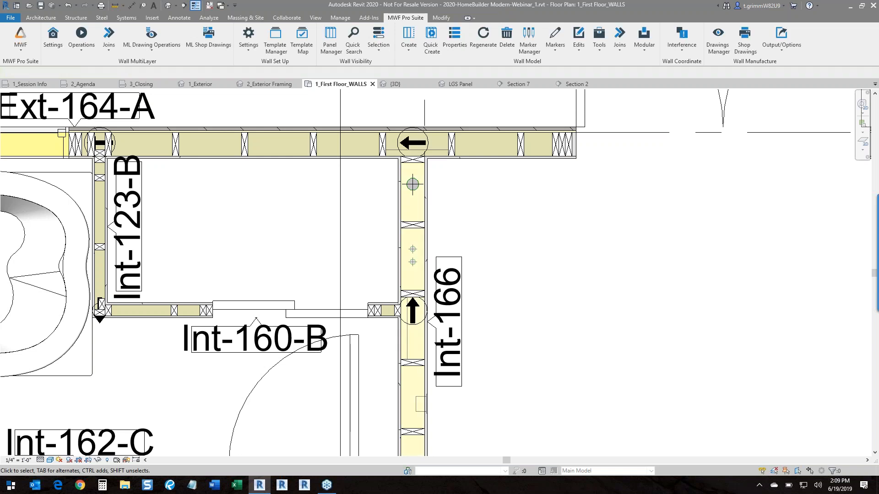
Isolate walls Ext-164-A and Int-166 in a 3D selection box and inspect the ladder framing at their intersection
left_click(489, 144)
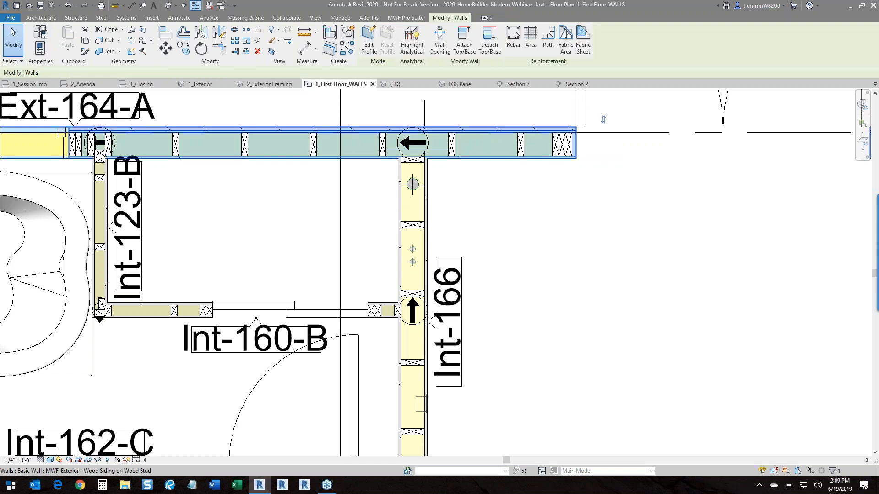
left_click(421, 216, "ctrl")
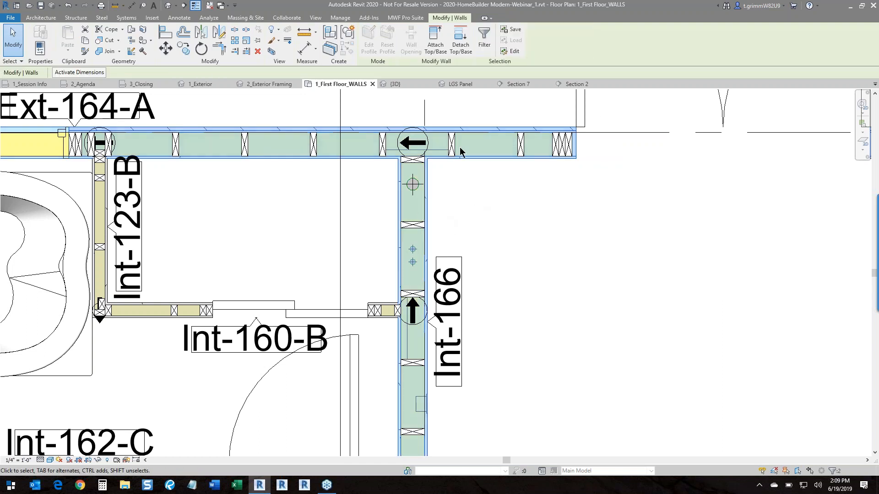
left_click(271, 53)
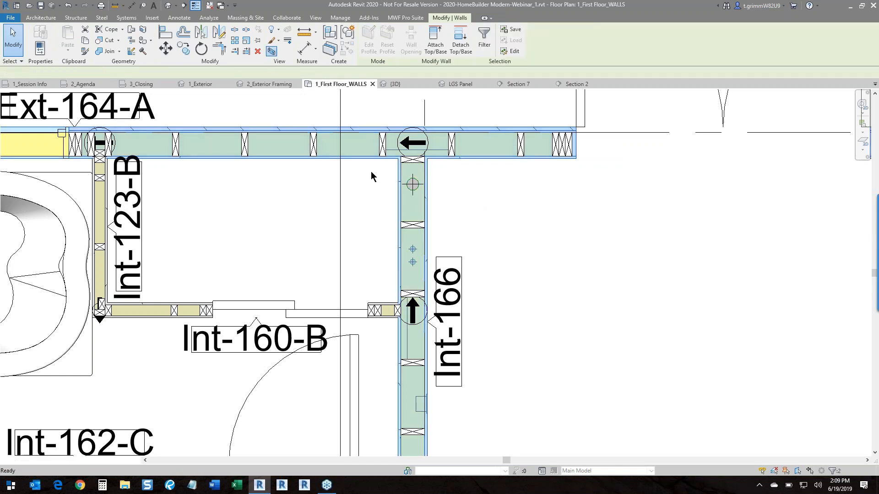
middle_click_drag(637, 345, 547, 339, "shift")
scroll(481, 379, "up", 3)
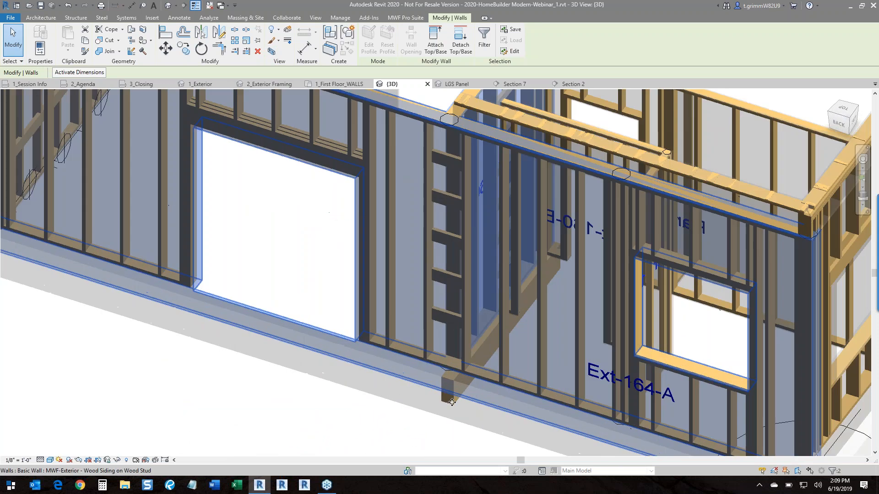
key("Escape")
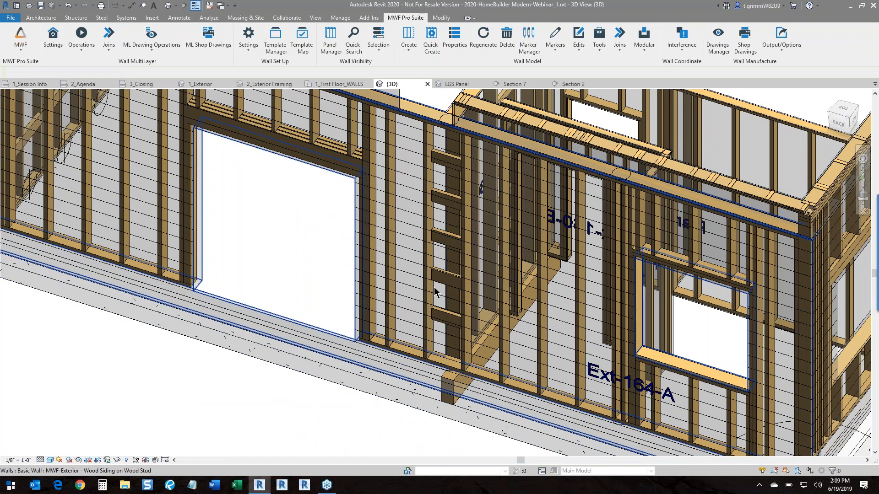